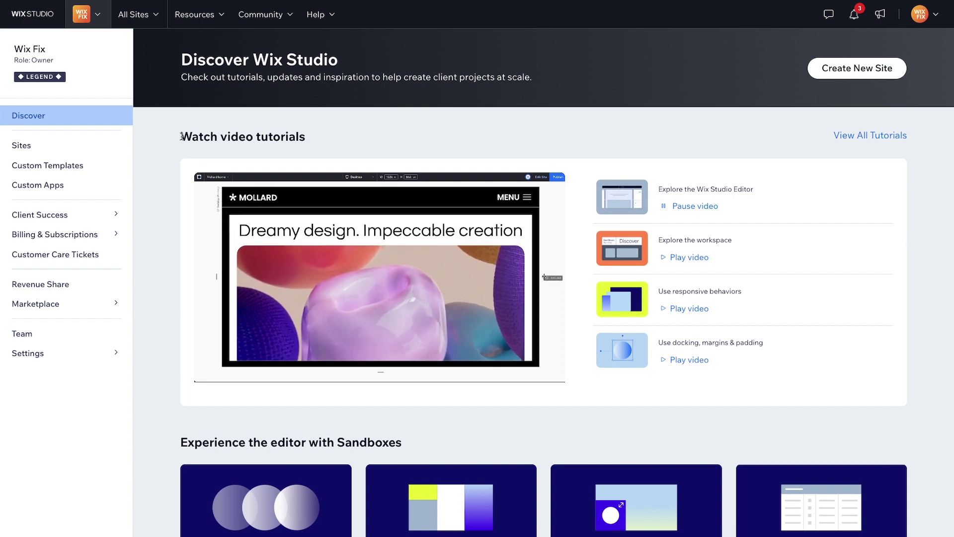
Step: Highlight the Watch video tutorials heading and scroll down the Discover page
{"action": "left_click_drag", "start_coordinate": [180, 136], "coordinate": [315, 141]}
{"action": "left_click", "coordinate": [587, 126]}
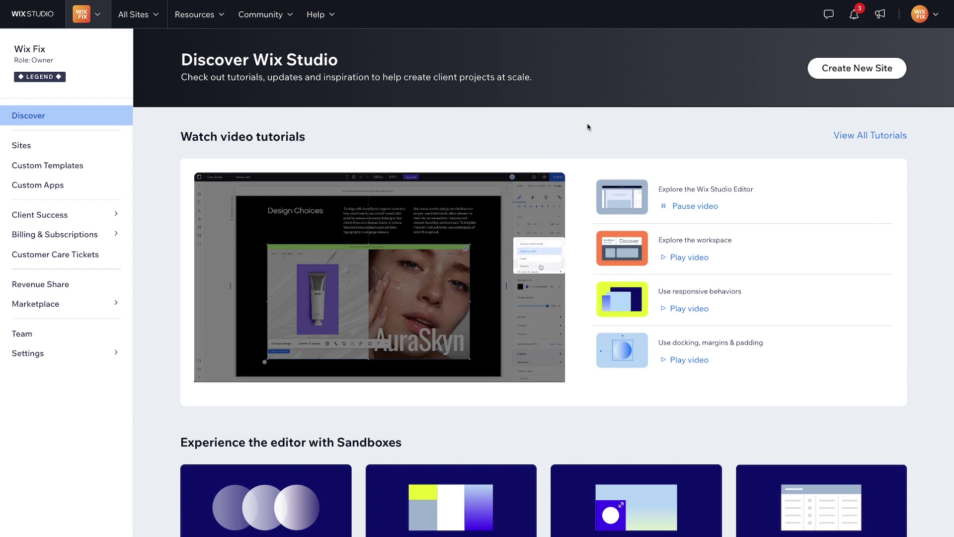
{"action": "scroll", "coordinate": [588, 127], "scroll_direction": "down", "scroll_amount": 6}
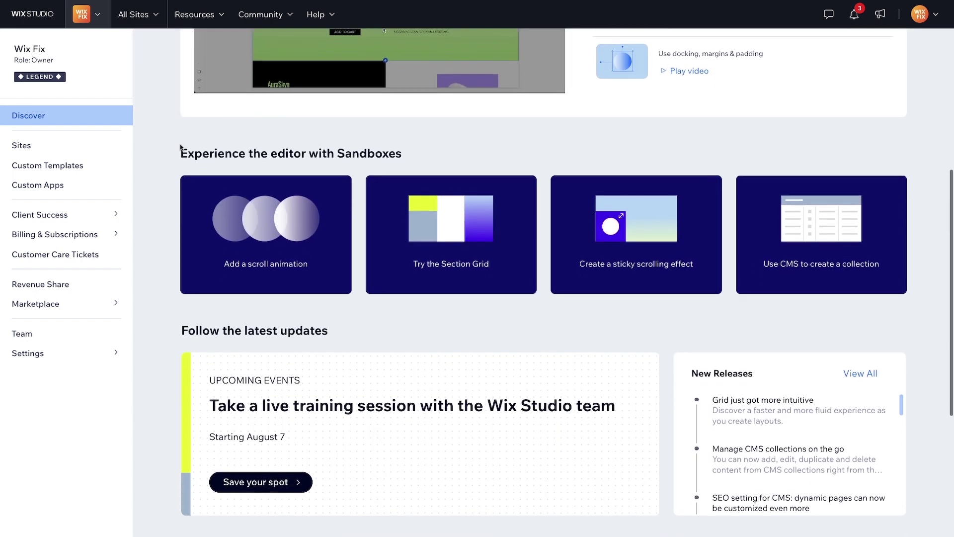
{"action": "scroll", "coordinate": [408, 149], "scroll_direction": "down", "scroll_amount": 3}
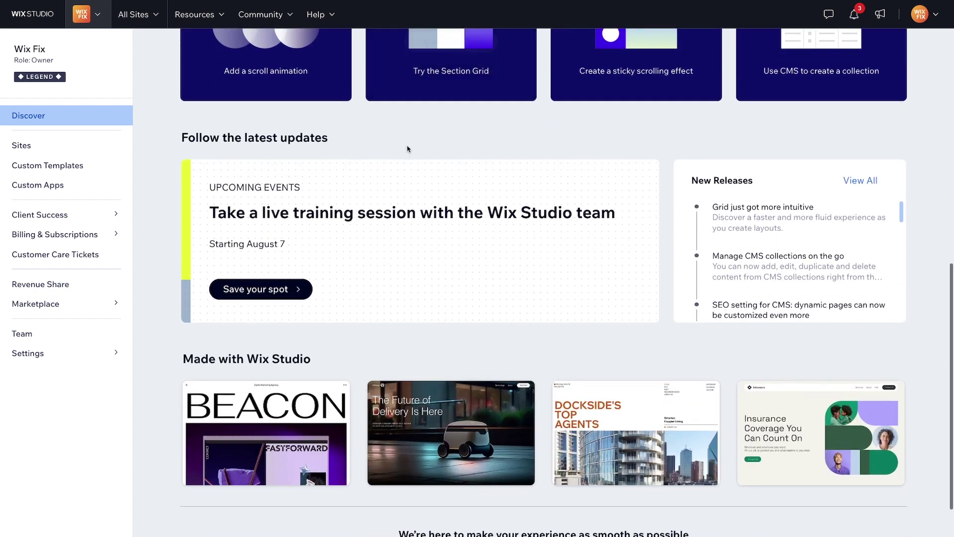
{"action": "left_click_drag", "start_coordinate": [234, 140], "coordinate": [335, 147]}
{"action": "scroll", "coordinate": [335, 147], "scroll_direction": "down", "scroll_amount": 1}
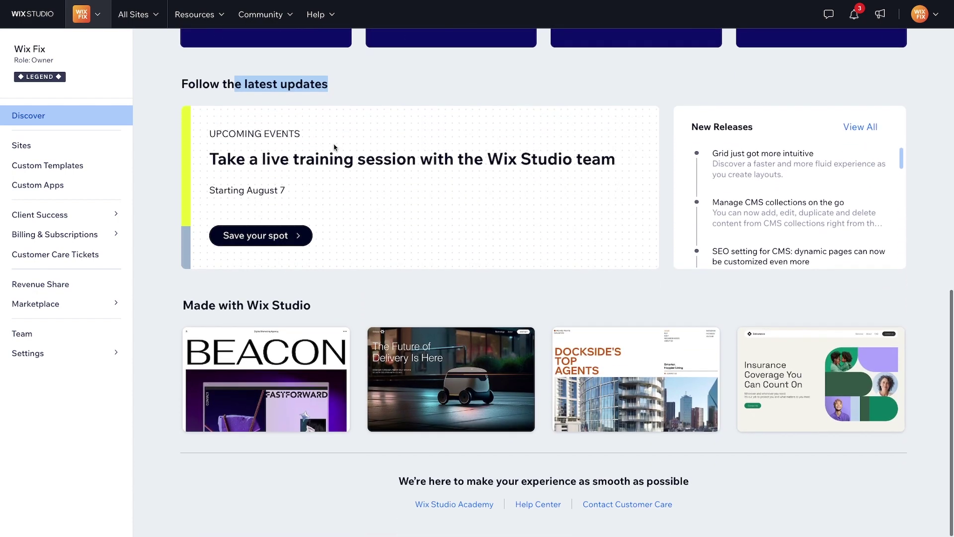
Step: Highlight the Made with Wix Studio heading, then go to the Sites list of folders and sites
{"action": "left_click_drag", "start_coordinate": [184, 306], "coordinate": [323, 312]}
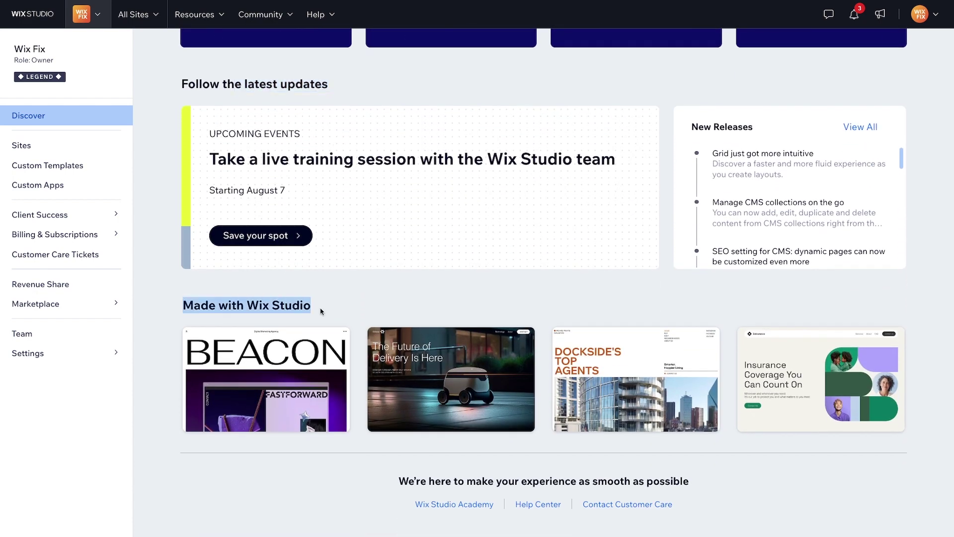
{"action": "left_click", "coordinate": [352, 310]}
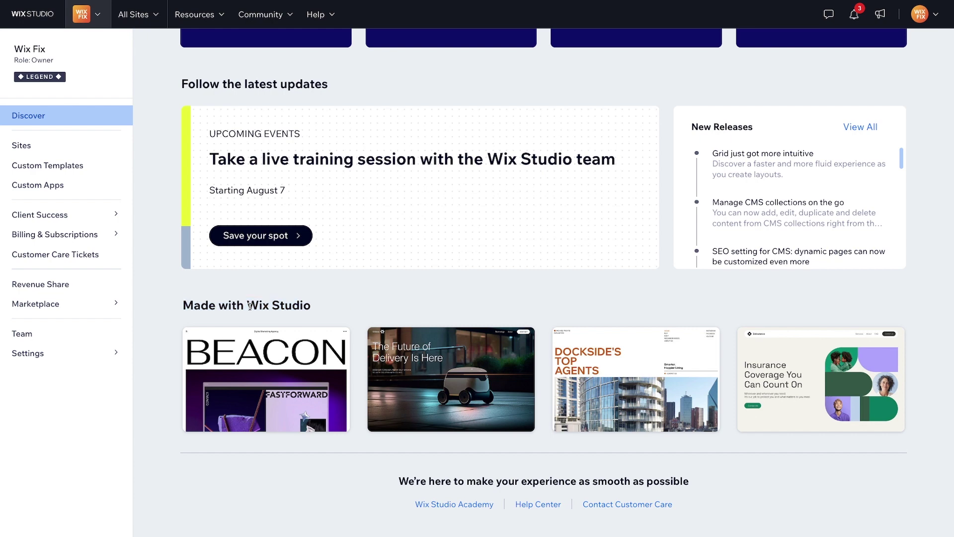
{"action": "left_click_drag", "start_coordinate": [247, 306], "coordinate": [334, 305]}
{"action": "left_click", "coordinate": [334, 305]}
{"action": "scroll", "coordinate": [336, 308], "scroll_direction": "up", "scroll_amount": 3}
{"action": "scroll", "coordinate": [336, 308], "scroll_direction": "up", "scroll_amount": 8}
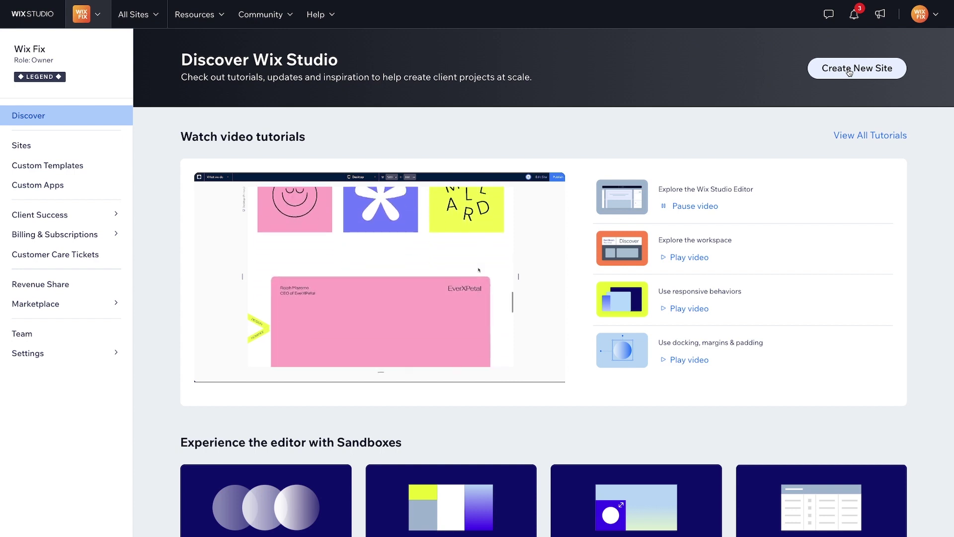
{"action": "left_click", "coordinate": [41, 149]}
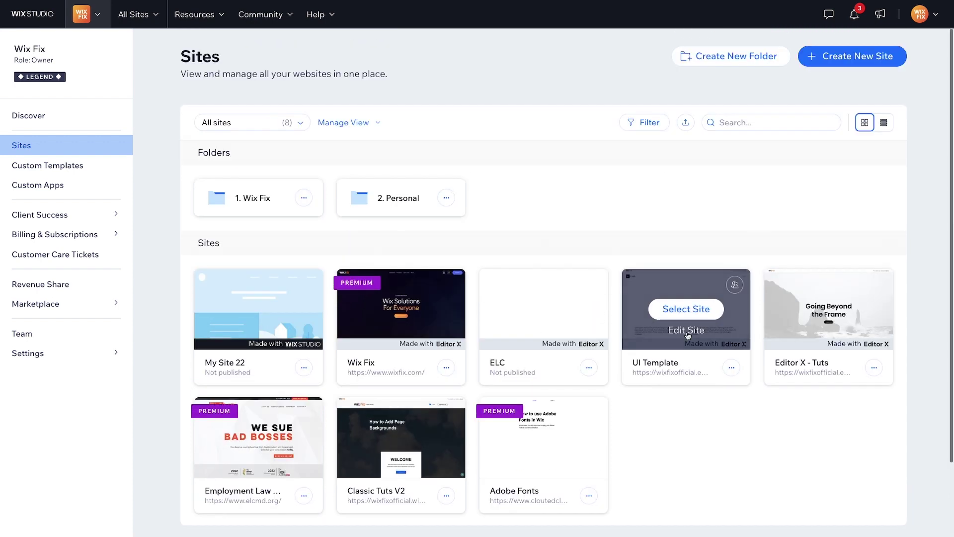
Step: Show Custom Templates, which is empty and suggests ready-made Studio templates
{"action": "left_click", "coordinate": [38, 168]}
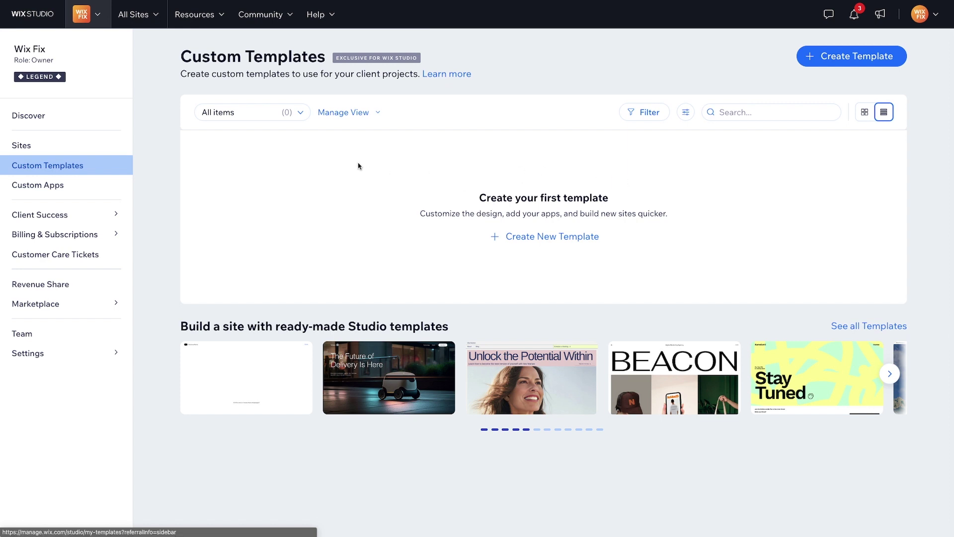
{"action": "mouse_move", "coordinate": [362, 66]}
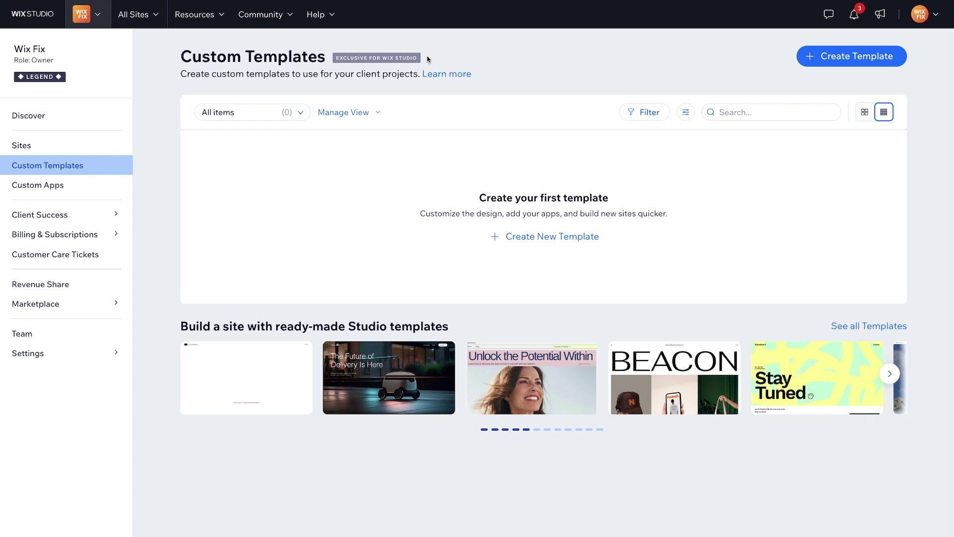
Step: Show the Custom Apps page, which lists no apps yet
{"action": "left_click", "coordinate": [55, 185]}
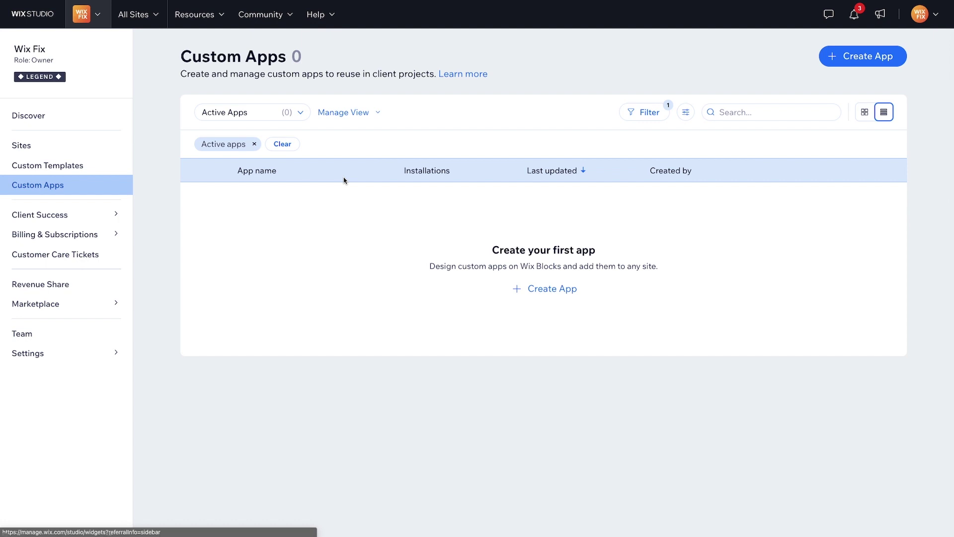
Step: Show Client Kits under Client Success and highlight its three feature points
{"action": "mouse_move", "coordinate": [34, 216]}
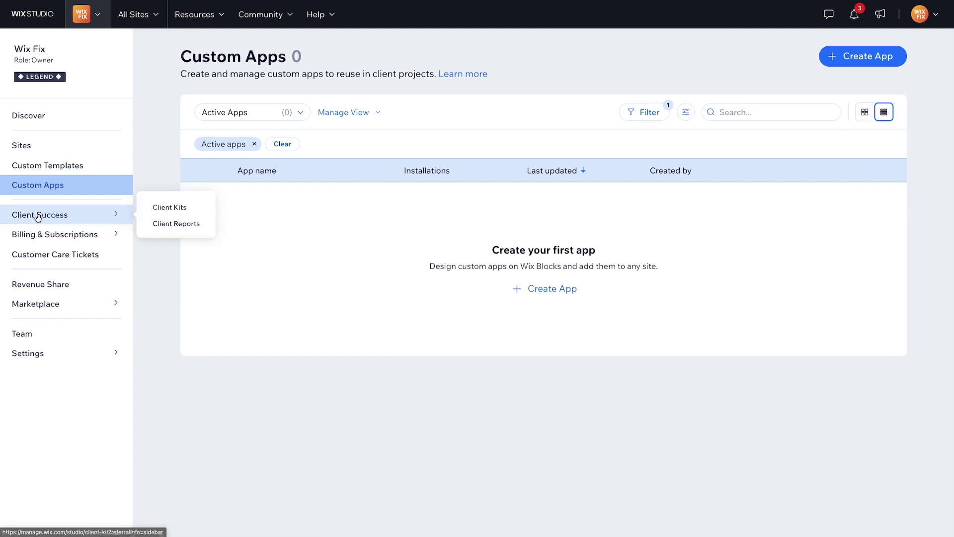
{"action": "left_click", "coordinate": [38, 217]}
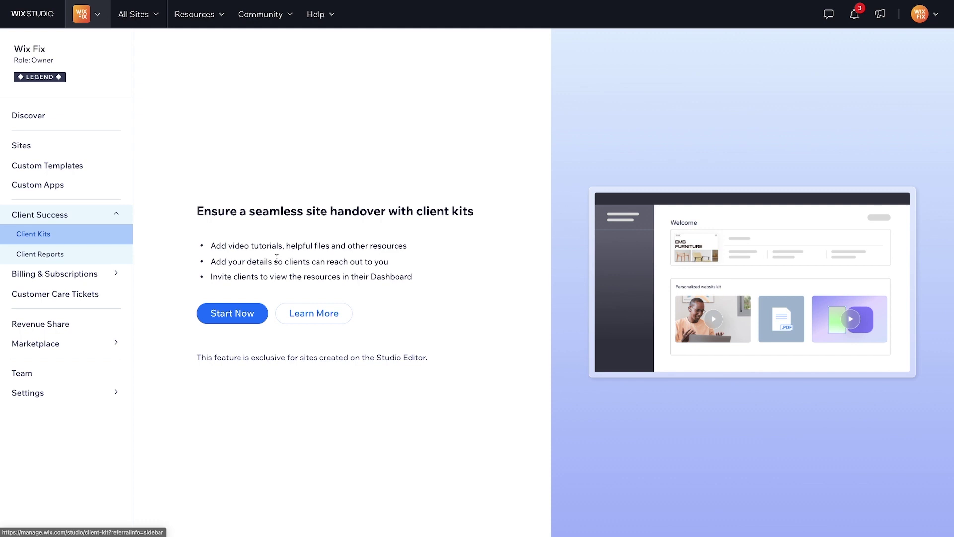
{"action": "left_click_drag", "start_coordinate": [423, 277], "coordinate": [238, 232]}
Step: Show Client Reports, the automated monthly analytics emails sent to clients
{"action": "left_click", "coordinate": [91, 253]}
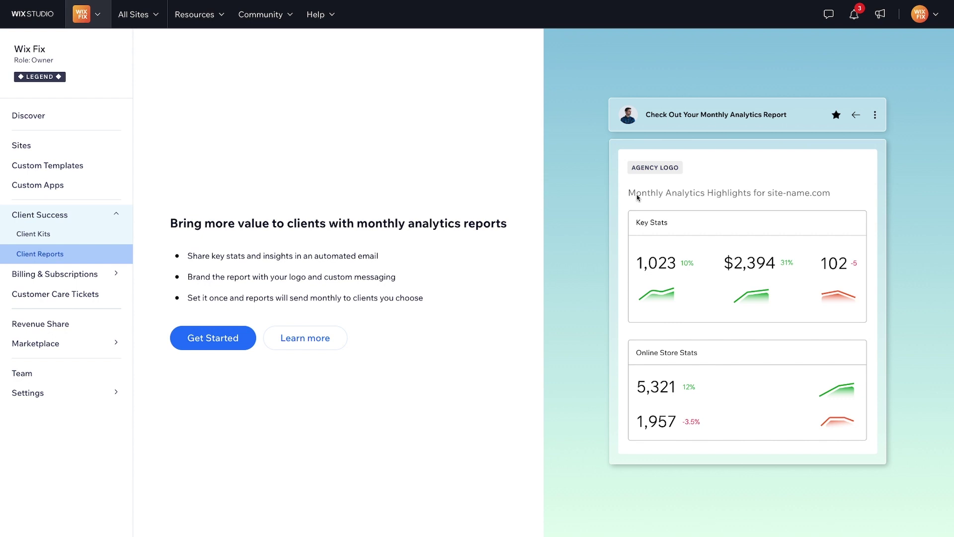
{"action": "mouse_move", "coordinate": [60, 277]}
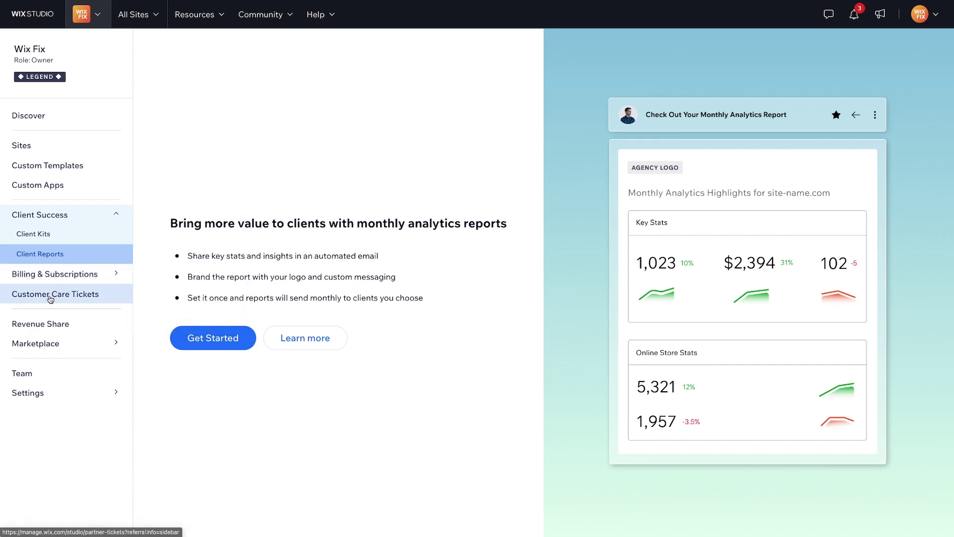
Step: Show Customer Care Tickets and scroll through the closed support tickets
{"action": "left_click", "coordinate": [50, 298]}
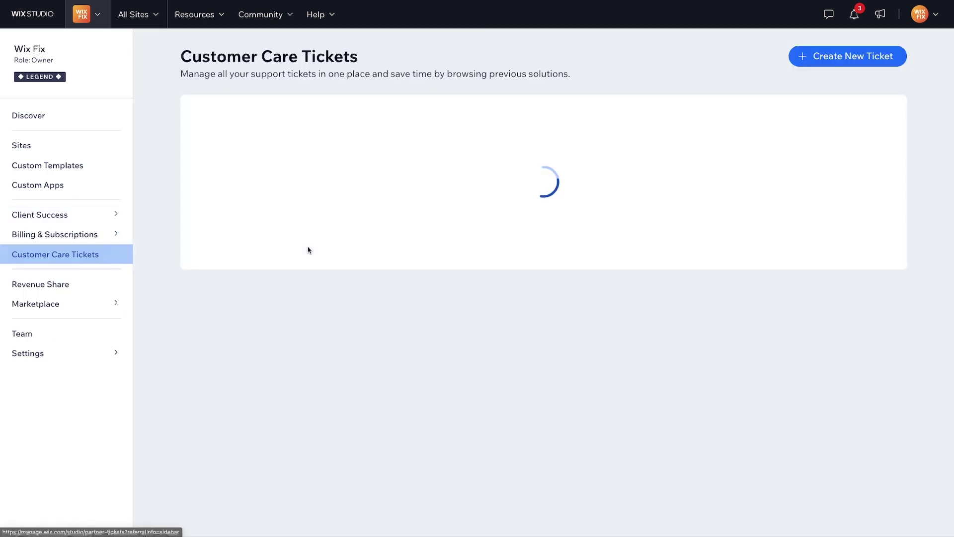
{"action": "scroll", "coordinate": [449, 246], "scroll_direction": "down", "scroll_amount": 10}
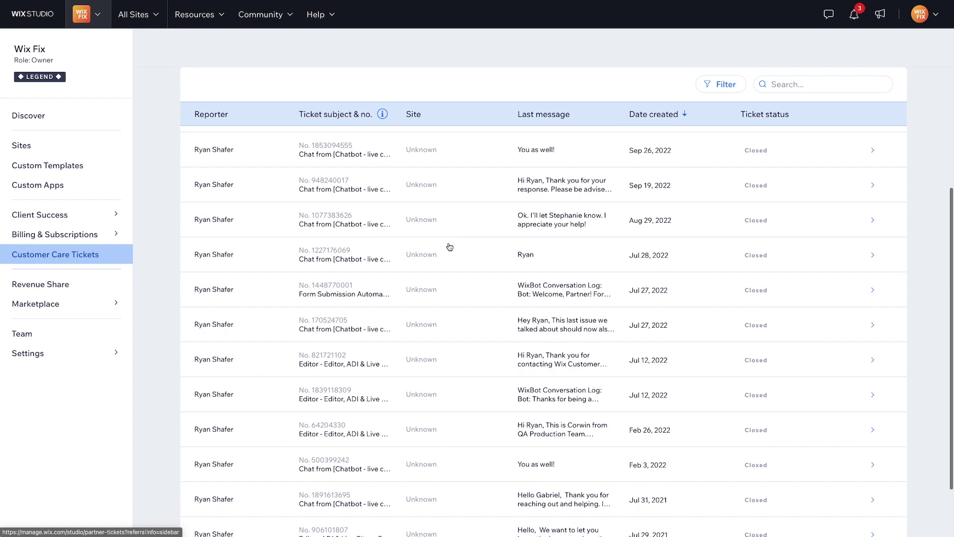
{"action": "scroll", "coordinate": [450, 247], "scroll_direction": "up", "scroll_amount": 10}
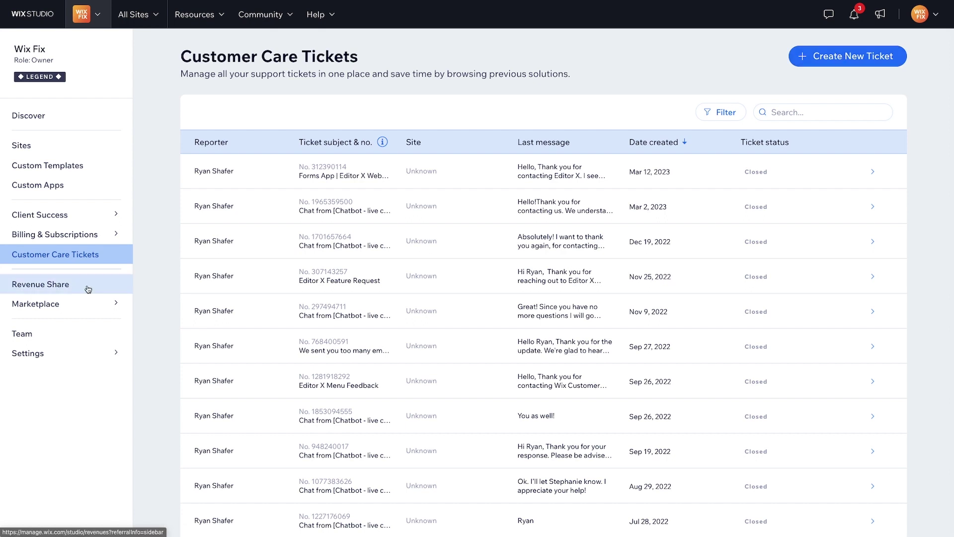
{"action": "mouse_move", "coordinate": [56, 305]}
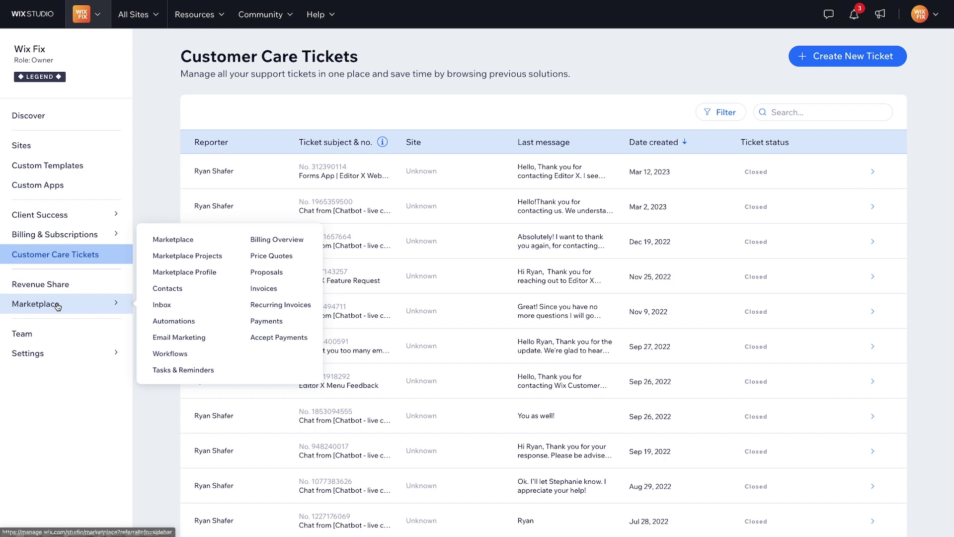
Step: View the two account members in Team Management, then head back toward Sites
{"action": "left_click", "coordinate": [36, 337]}
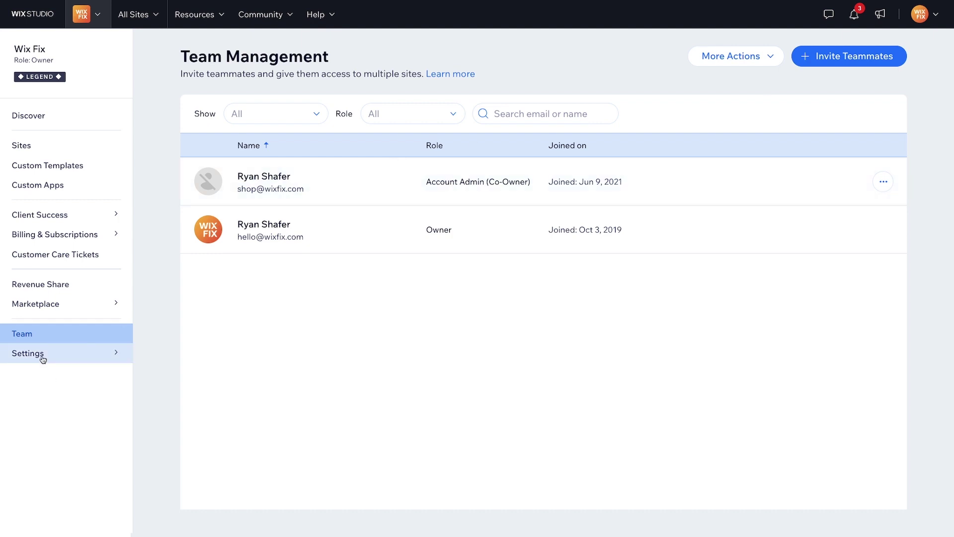
{"action": "mouse_move", "coordinate": [42, 358]}
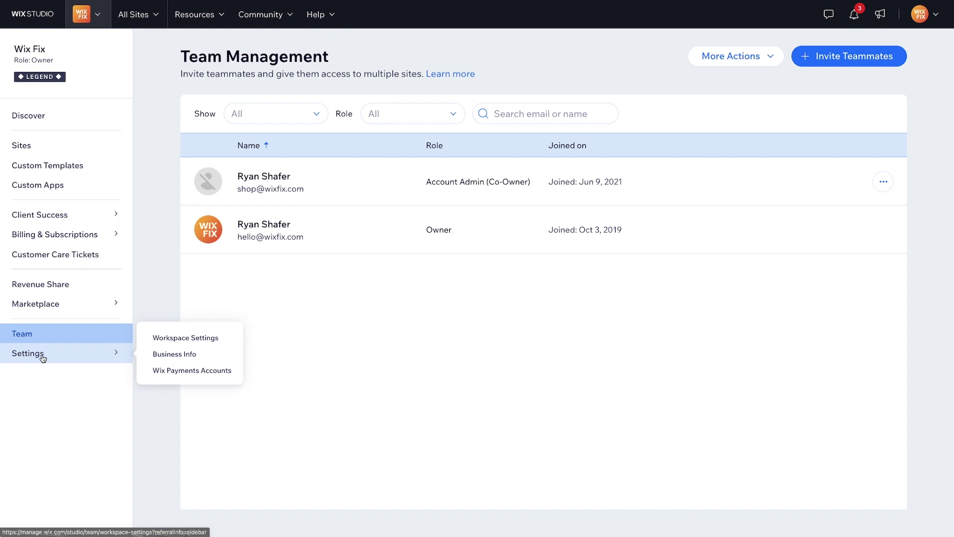
{"action": "left_click", "coordinate": [64, 144]}
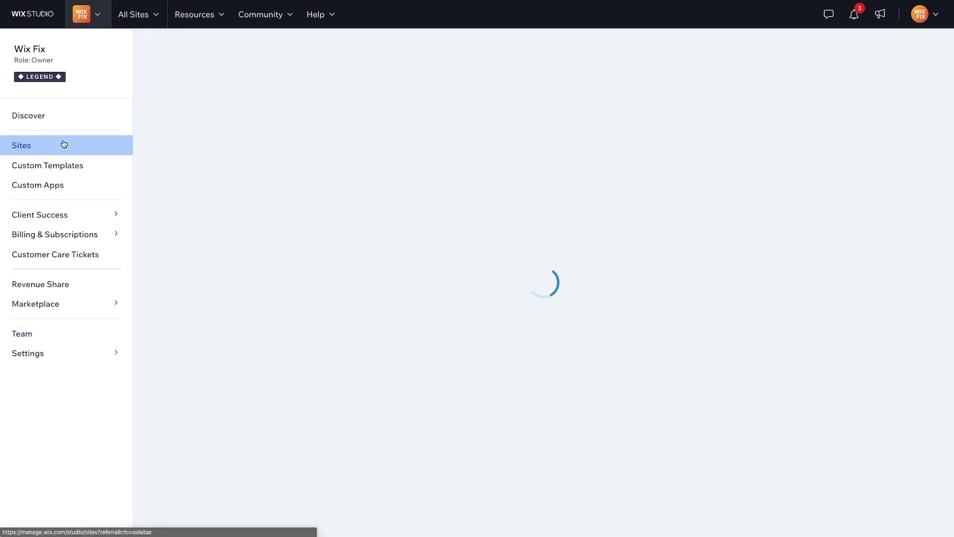
Step: Return to Discover and highlight the page heading and part of its subtitle
{"action": "left_click", "coordinate": [48, 121]}
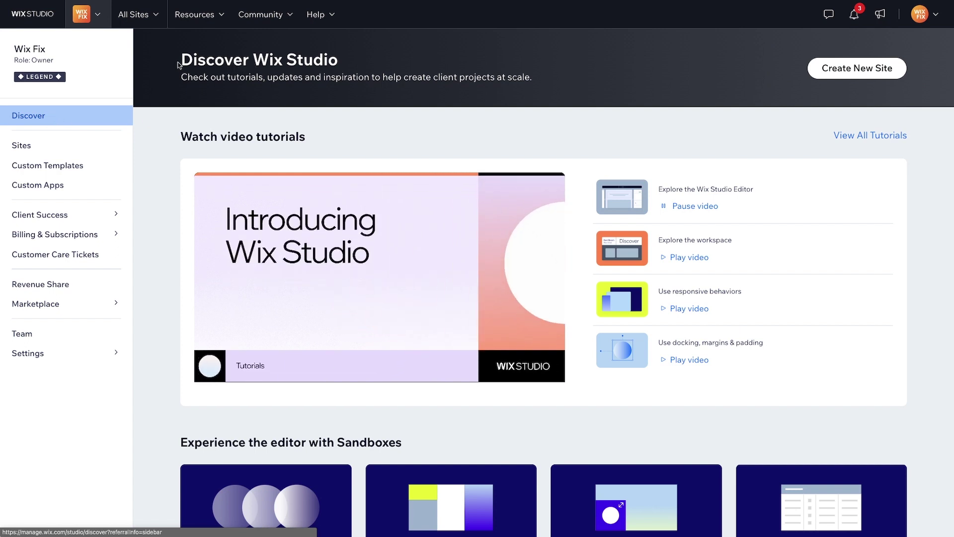
{"action": "left_click_drag", "start_coordinate": [181, 64], "coordinate": [365, 72]}
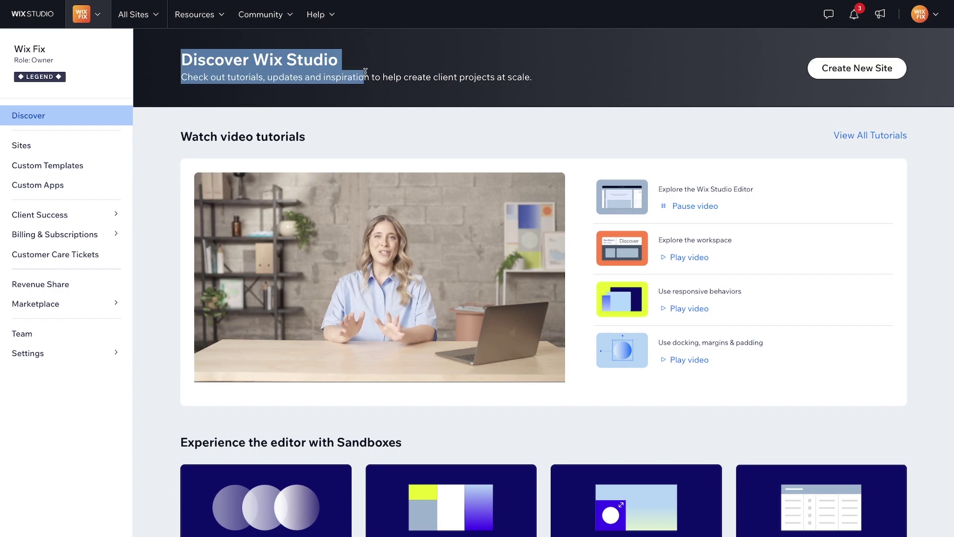
Step: Create a new Studio site, choosing to start it from a template
{"action": "left_click", "coordinate": [836, 73]}
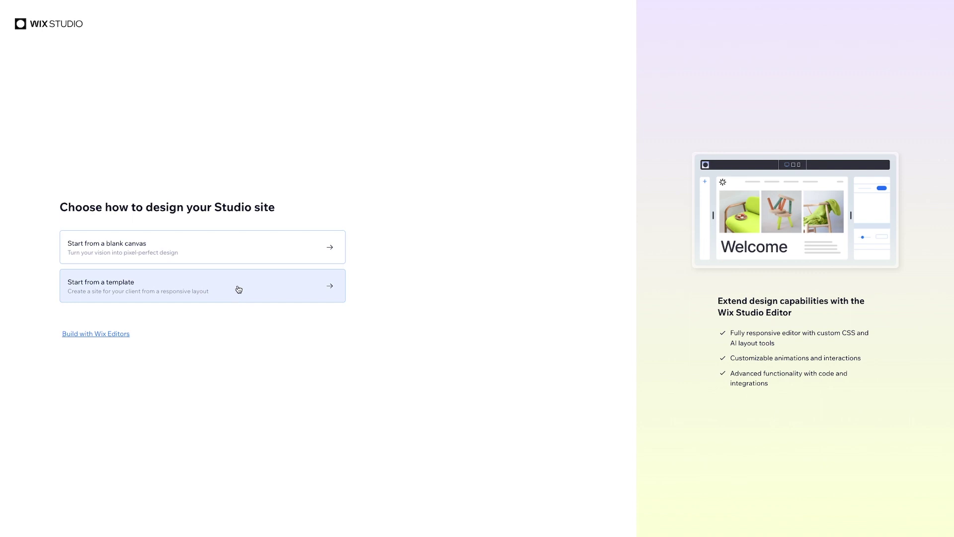
{"action": "left_click", "coordinate": [259, 289]}
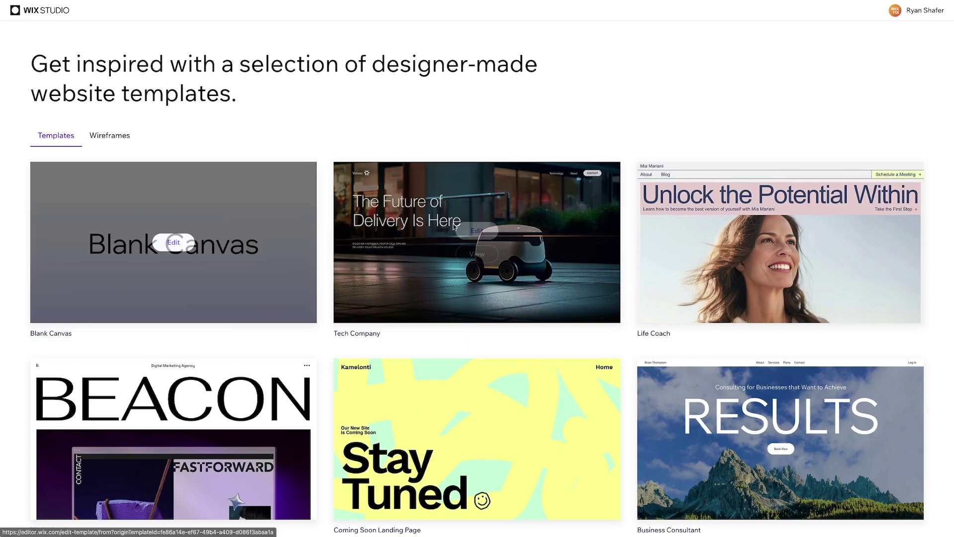
Step: Scroll through the designer templates in the template gallery
{"action": "scroll", "coordinate": [634, 221], "scroll_direction": "down", "scroll_amount": 6}
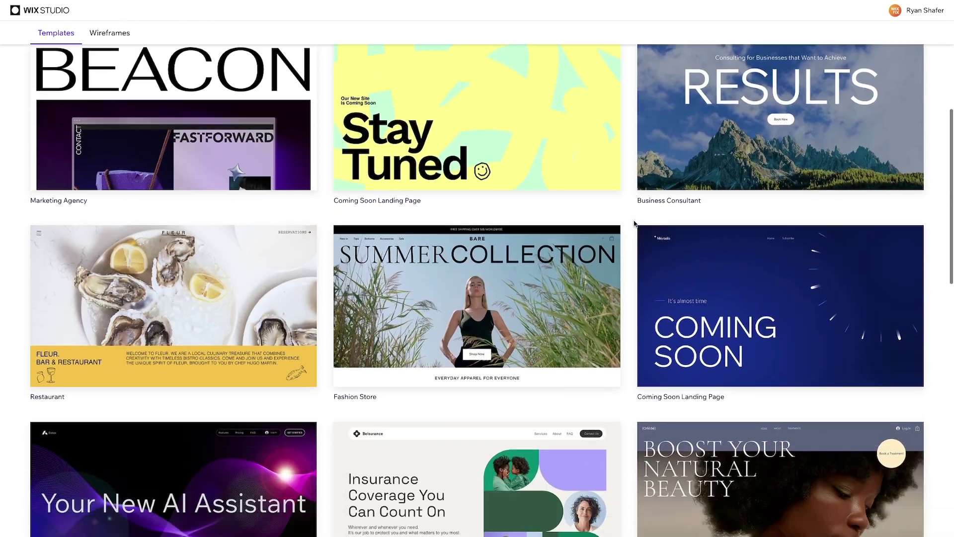
{"action": "scroll", "coordinate": [633, 223], "scroll_direction": "down", "scroll_amount": 14}
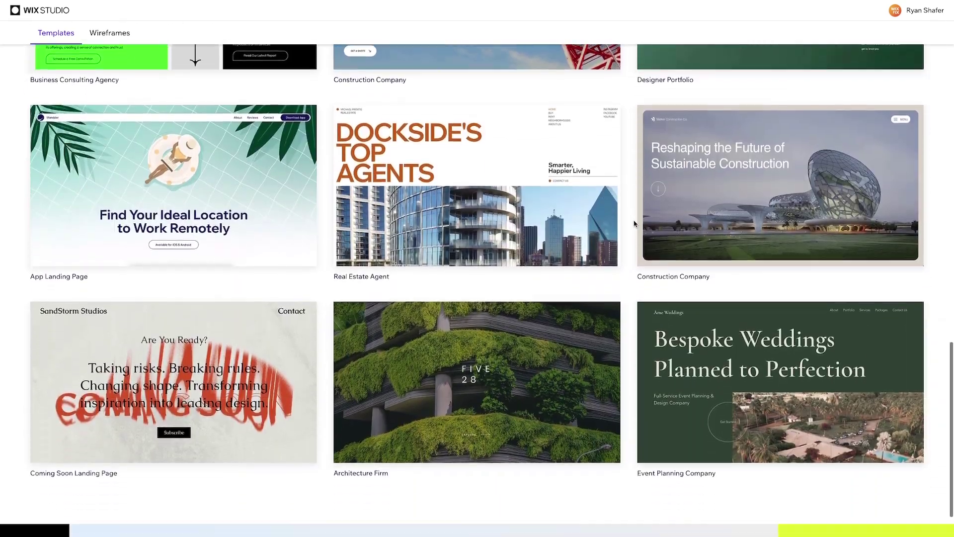
{"action": "scroll", "coordinate": [634, 224], "scroll_direction": "up", "scroll_amount": 5}
{"action": "mouse_move", "coordinate": [726, 222]}
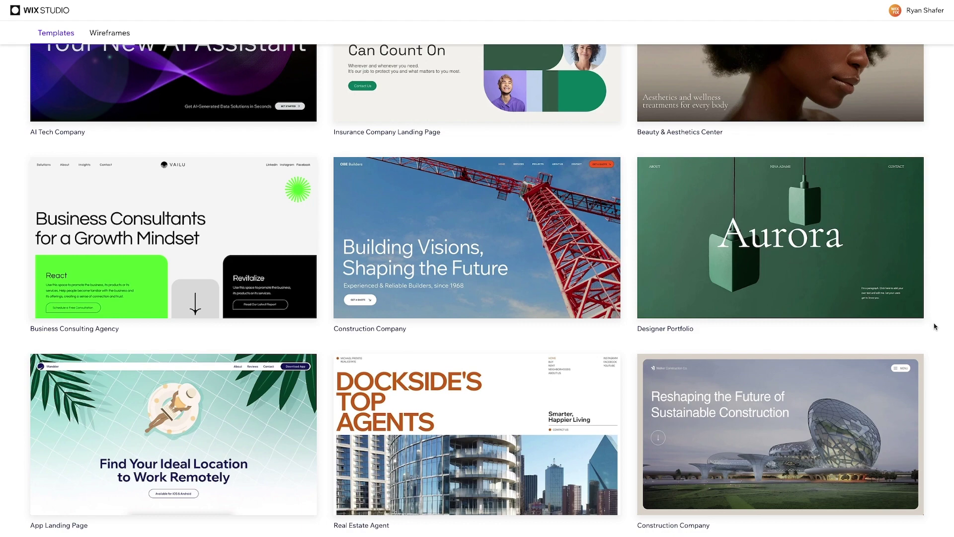
{"action": "scroll", "coordinate": [935, 326], "scroll_direction": "down", "scroll_amount": 2}
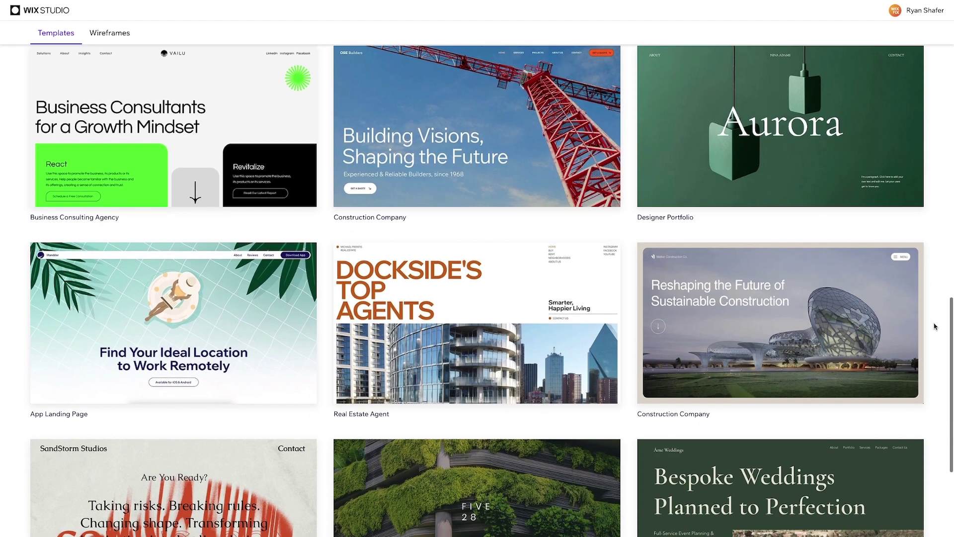
{"action": "mouse_move", "coordinate": [202, 316]}
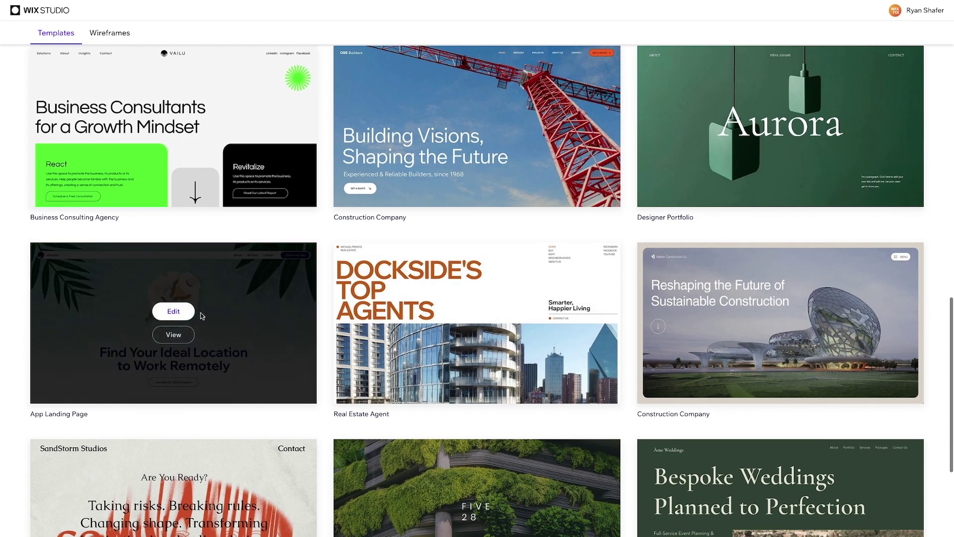
{"action": "scroll", "coordinate": [326, 318], "scroll_direction": "up", "scroll_amount": 3}
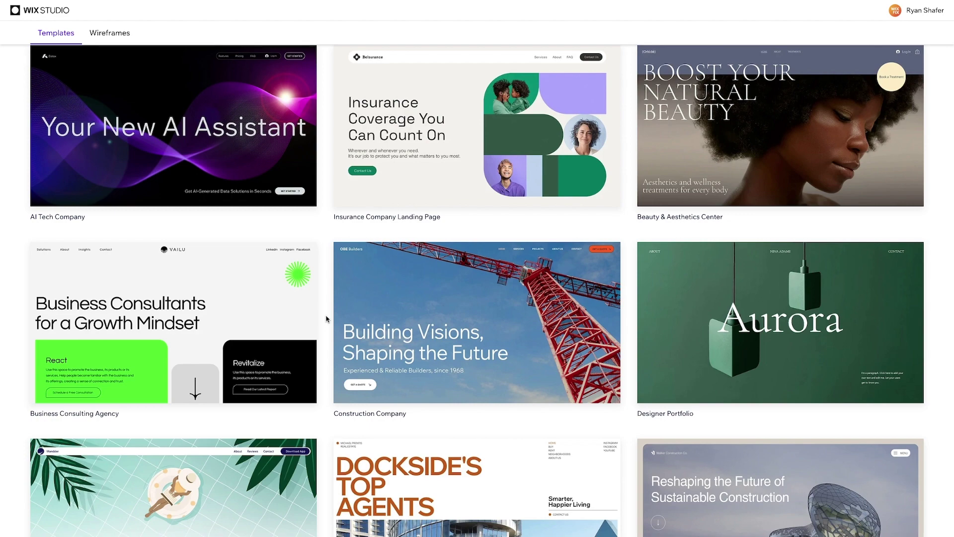
{"action": "scroll", "coordinate": [326, 318], "scroll_direction": "up", "scroll_amount": 5}
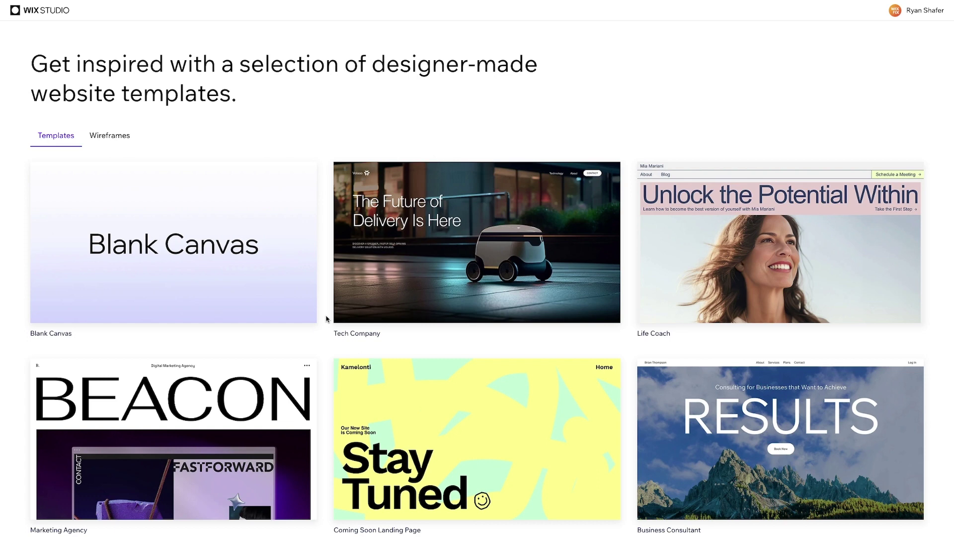
Step: Switch the gallery to Wireframes and scroll through the wireframe templates
{"action": "left_click", "coordinate": [118, 139]}
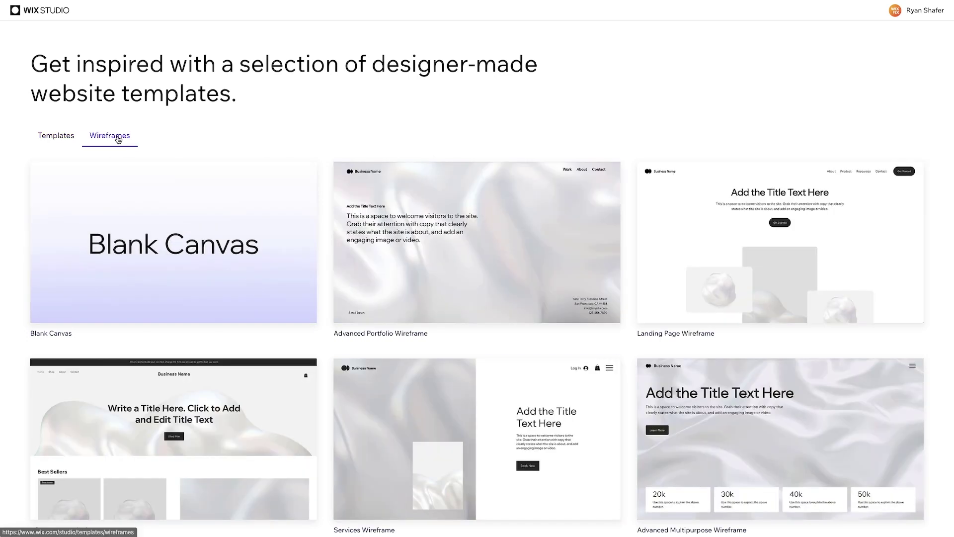
{"action": "scroll", "coordinate": [327, 235], "scroll_direction": "down", "scroll_amount": 2}
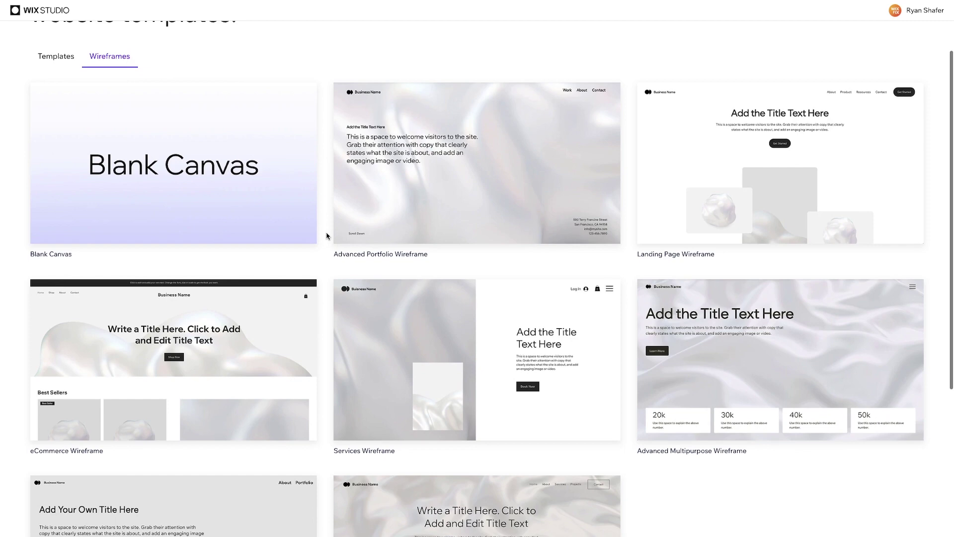
{"action": "scroll", "coordinate": [327, 235], "scroll_direction": "down", "scroll_amount": 5}
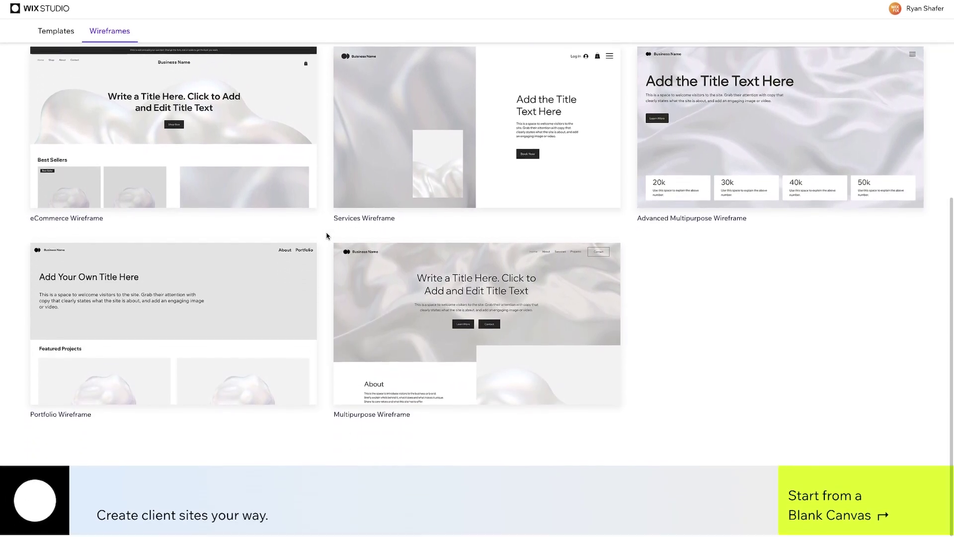
{"action": "scroll", "coordinate": [326, 236], "scroll_direction": "up", "scroll_amount": 7}
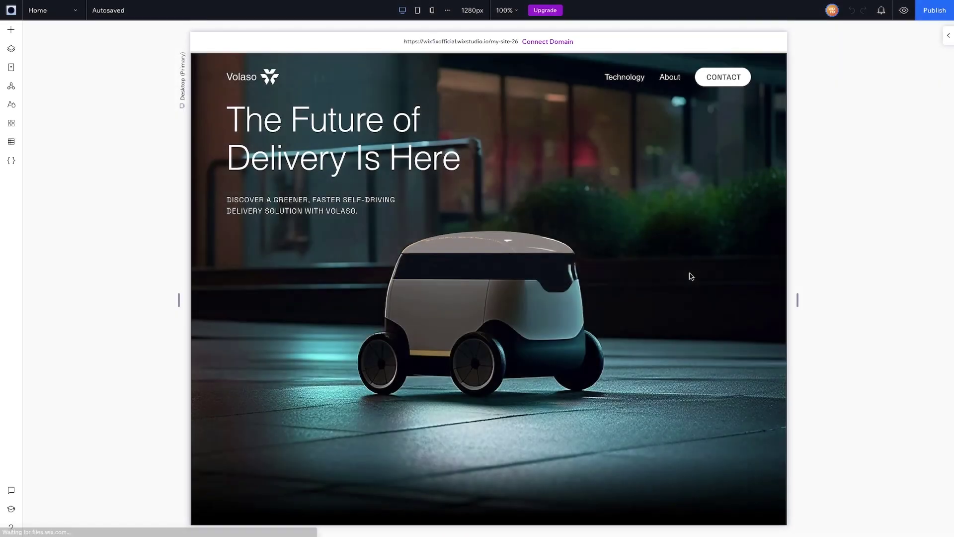
Step: Scroll through the newly created Tech Company site in the editor
{"action": "scroll", "coordinate": [691, 277], "scroll_direction": "down", "scroll_amount": 8}
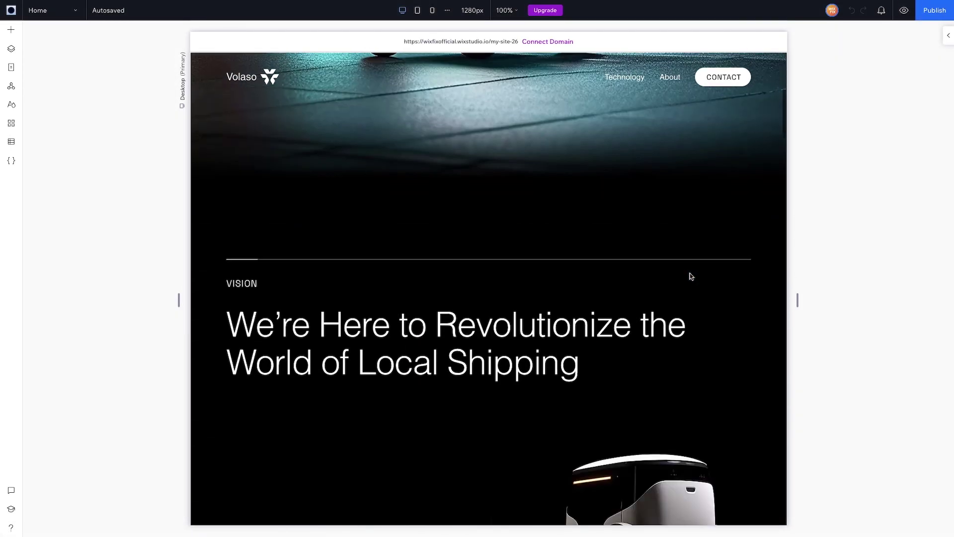
{"action": "scroll", "coordinate": [691, 276], "scroll_direction": "down", "scroll_amount": 6}
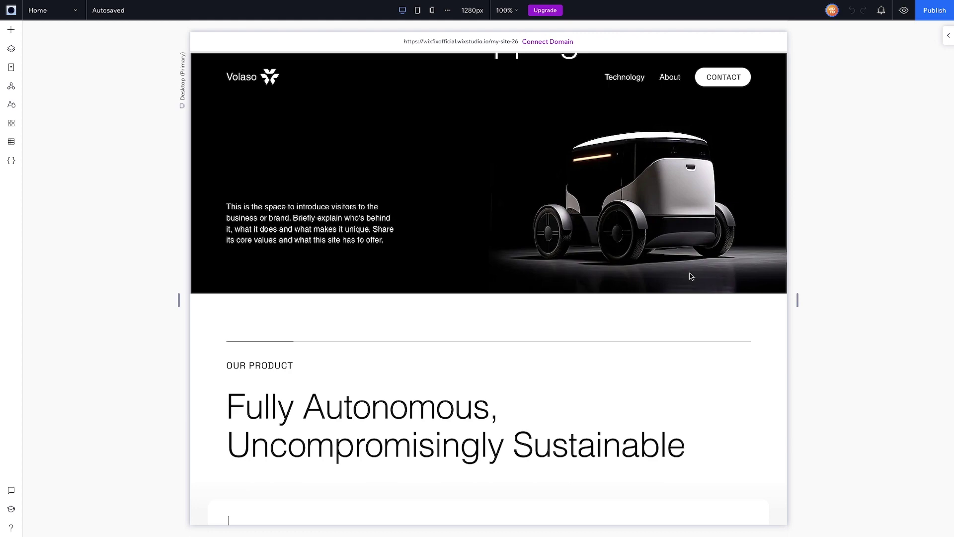
{"action": "scroll", "coordinate": [691, 276], "scroll_direction": "up", "scroll_amount": 14}
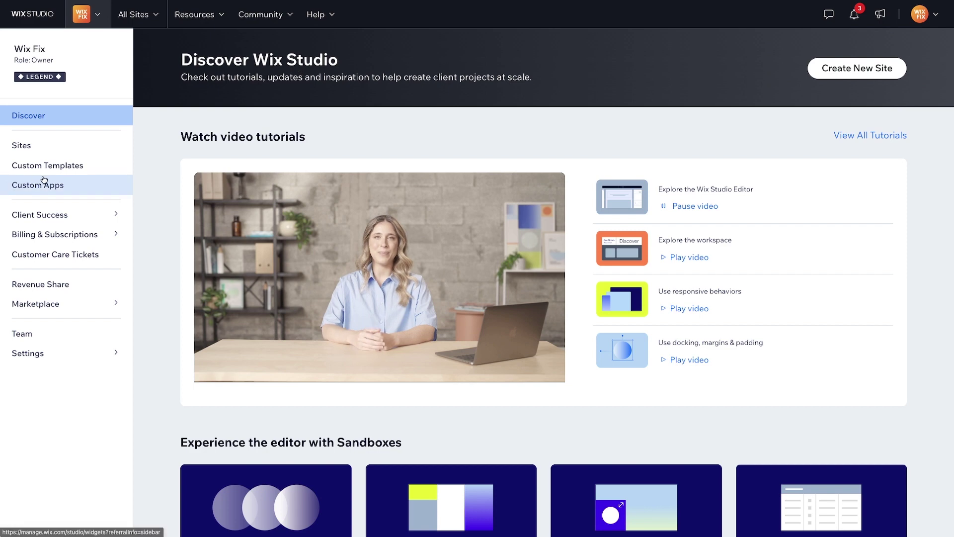
Step: Start a new client kit from Client Kits with My Site 22 as its site
{"action": "mouse_move", "coordinate": [52, 220]}
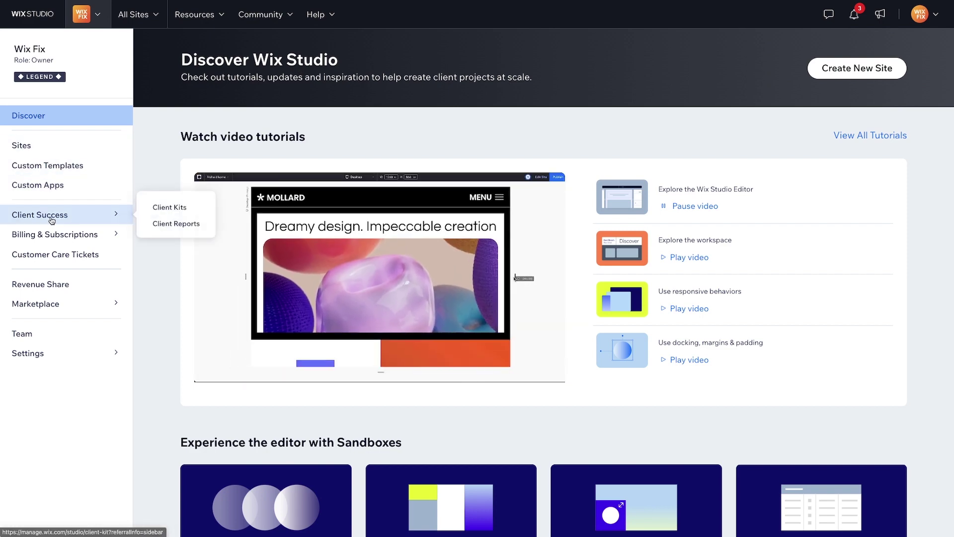
{"action": "left_click", "coordinate": [167, 207]}
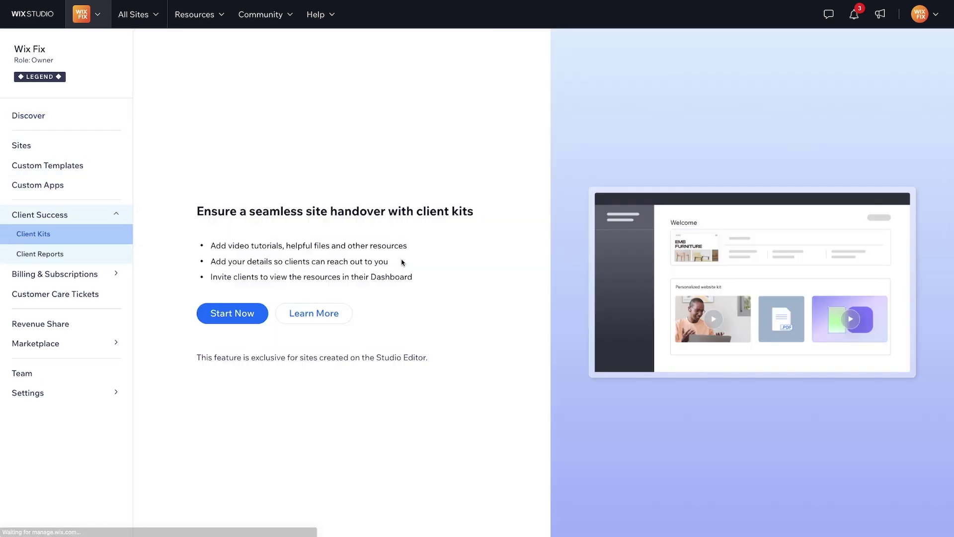
{"action": "left_click", "coordinate": [227, 314]}
{"action": "left_click", "coordinate": [446, 301]}
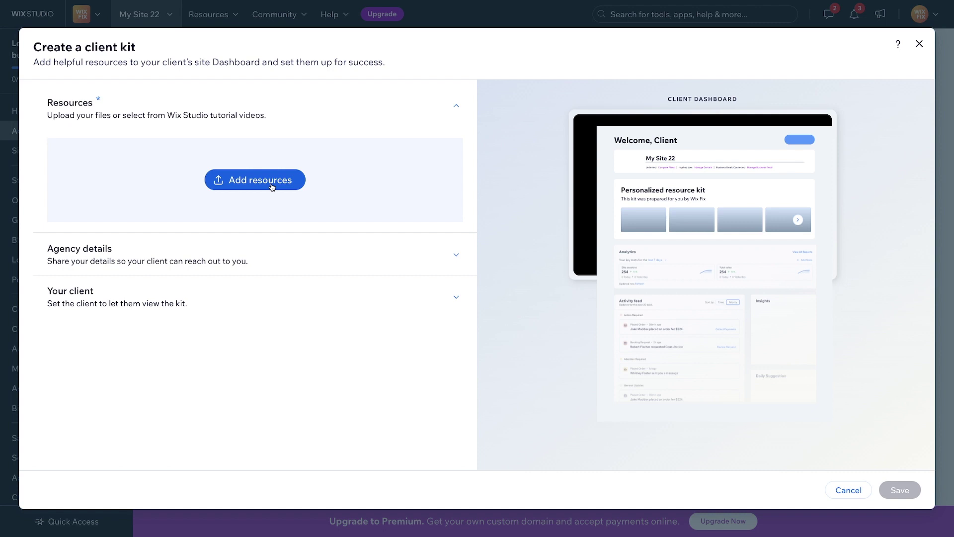
Step: Expand the Agency details and Your client sections, highlighting the note that no client is set
{"action": "left_click", "coordinate": [273, 253]}
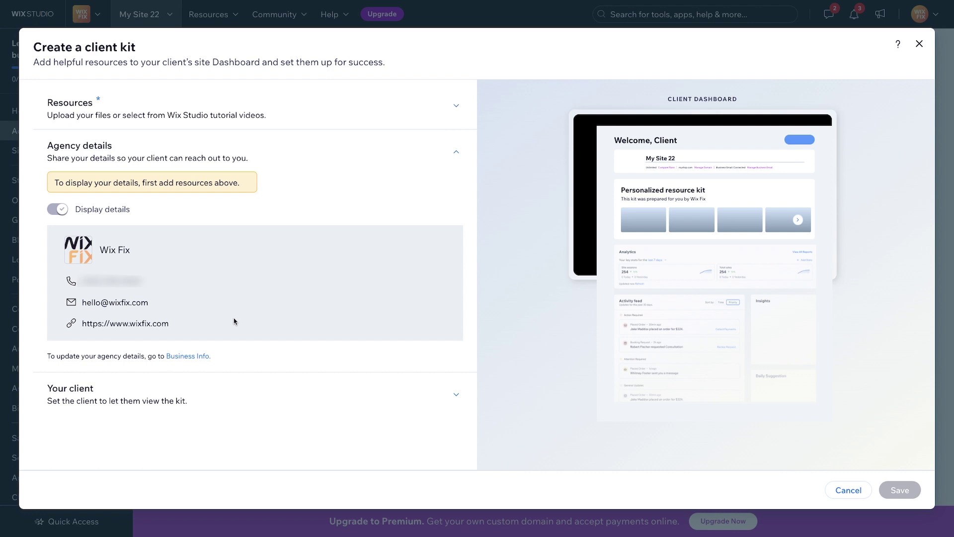
{"action": "left_click", "coordinate": [211, 393]}
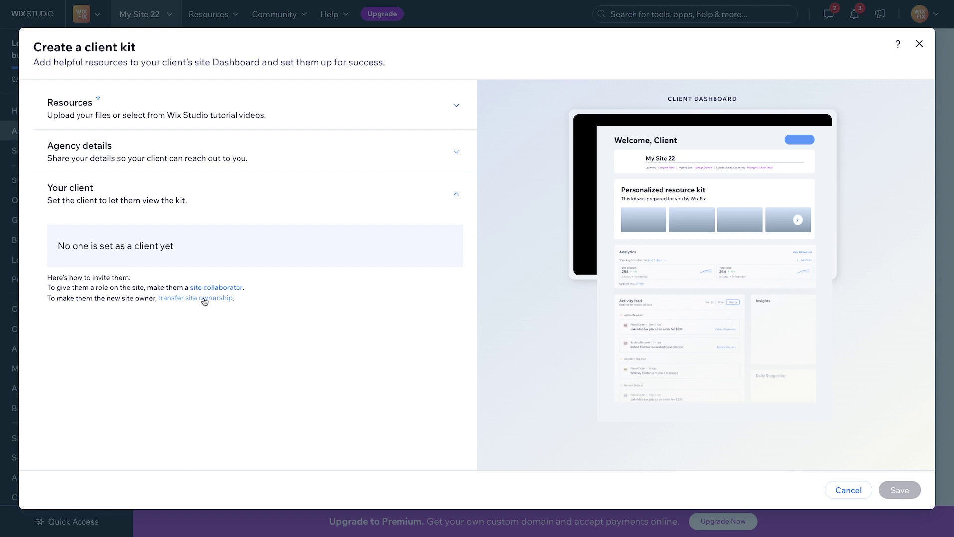
{"action": "left_click_drag", "start_coordinate": [58, 244], "coordinate": [226, 258]}
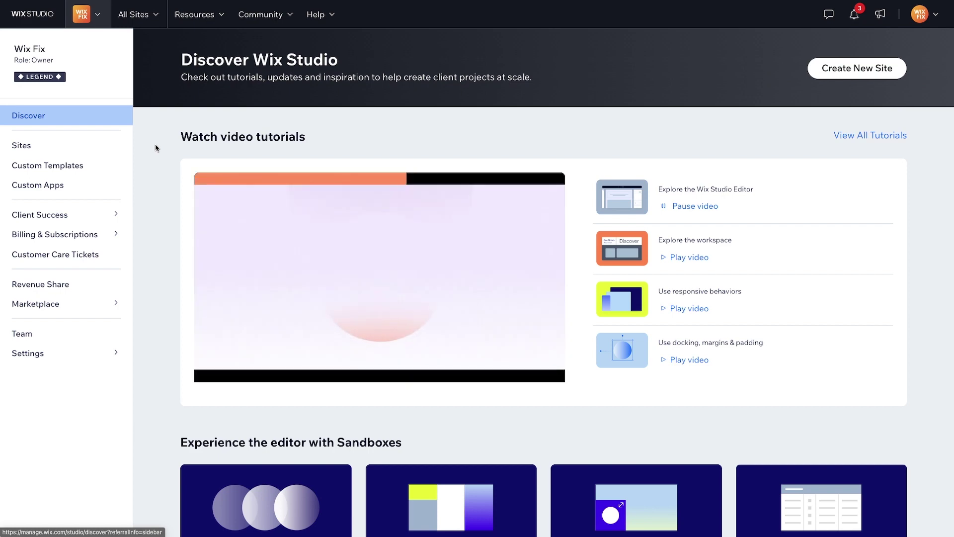
Step: Create a workspace from the workspace switcher, naming it 'Client Work'
{"action": "left_click", "coordinate": [97, 19]}
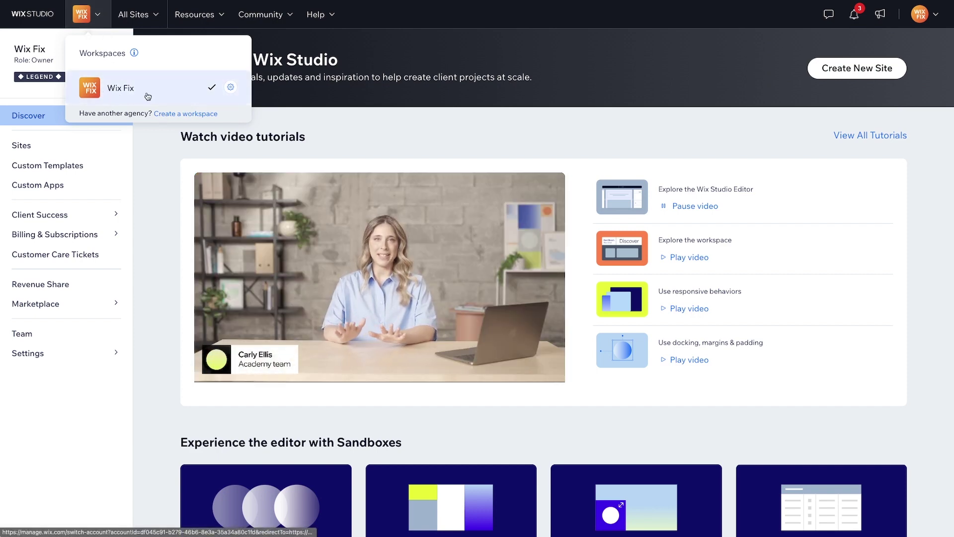
{"action": "left_click", "coordinate": [182, 113]}
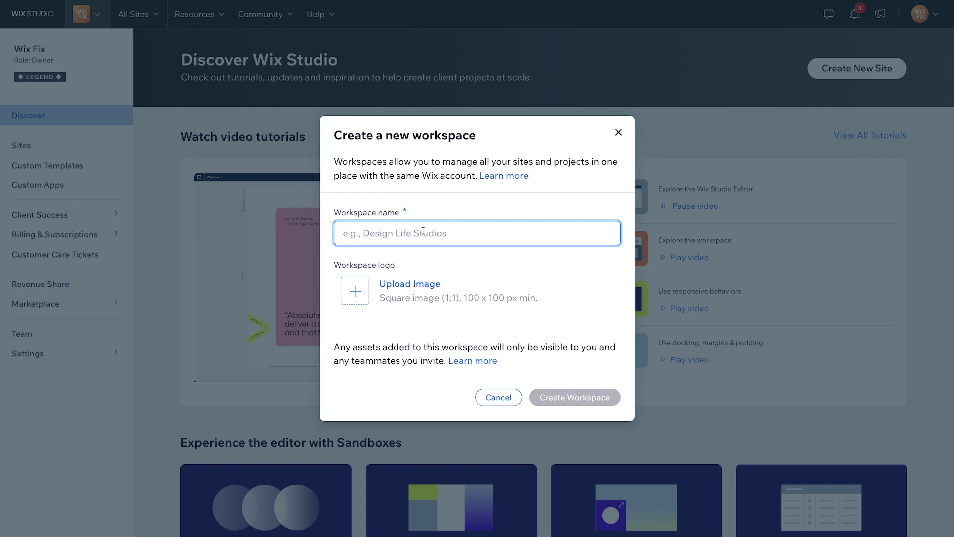
{"action": "type", "text": "Client"}
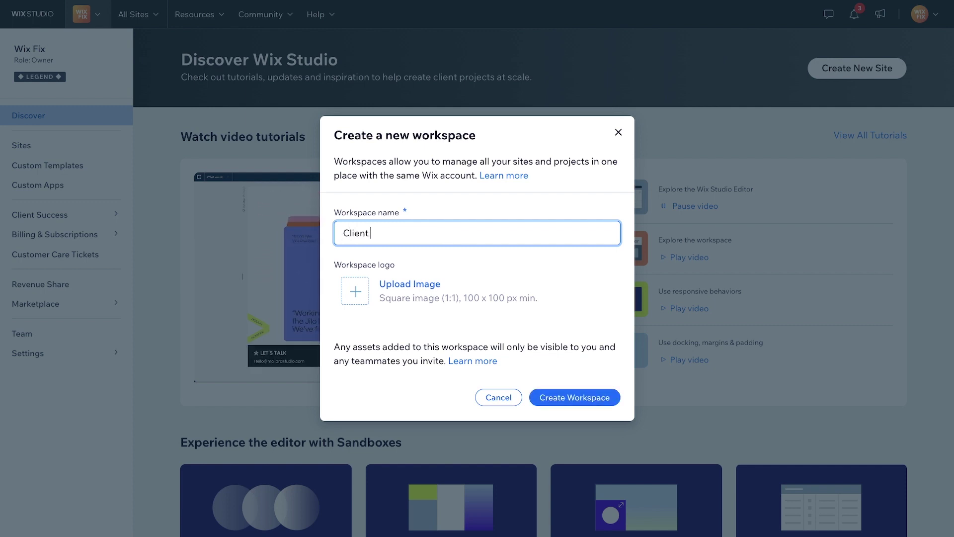
{"action": "type", "text": " Work"}
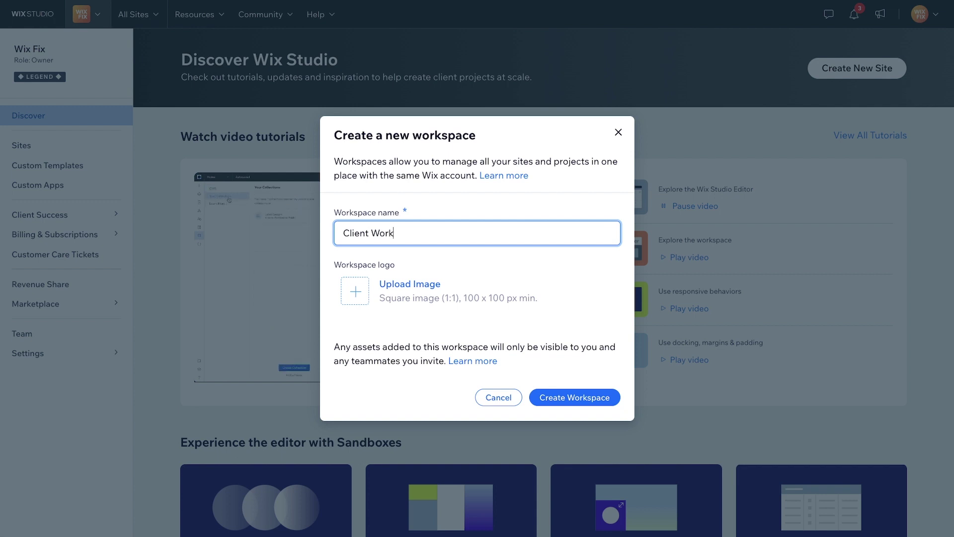
Step: Confirm the Client Work workspace, then switch to the Wix Fix workspace
{"action": "left_click", "coordinate": [575, 399]}
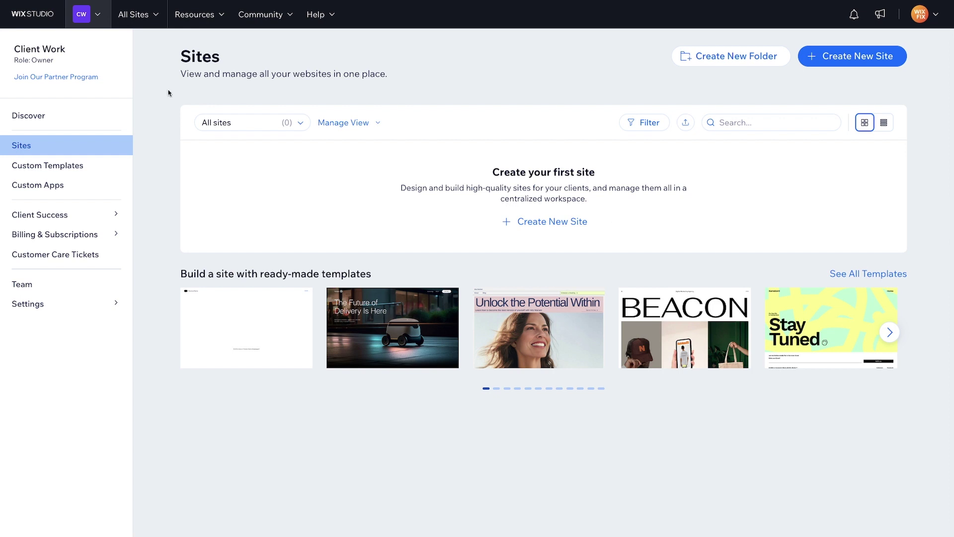
{"action": "left_click", "coordinate": [97, 15]}
{"action": "left_click", "coordinate": [125, 127]}
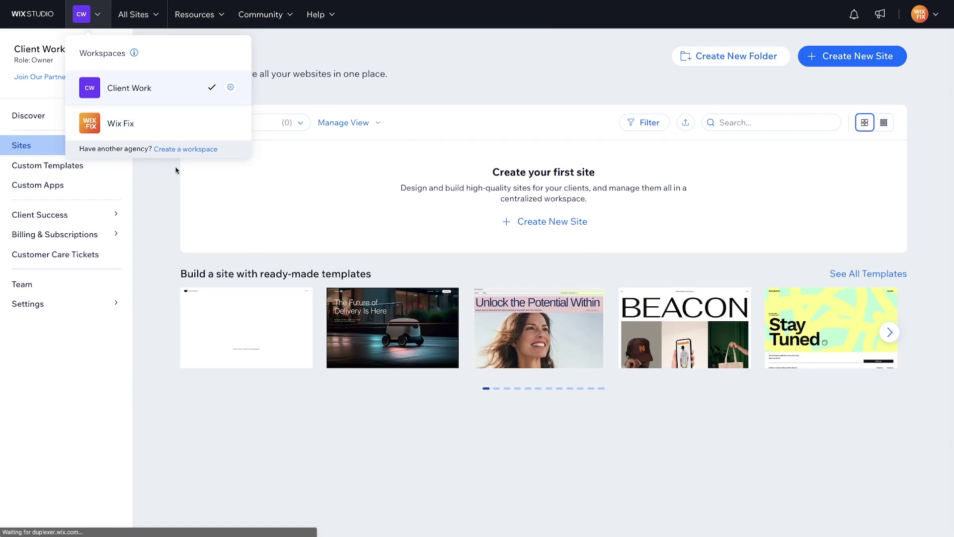